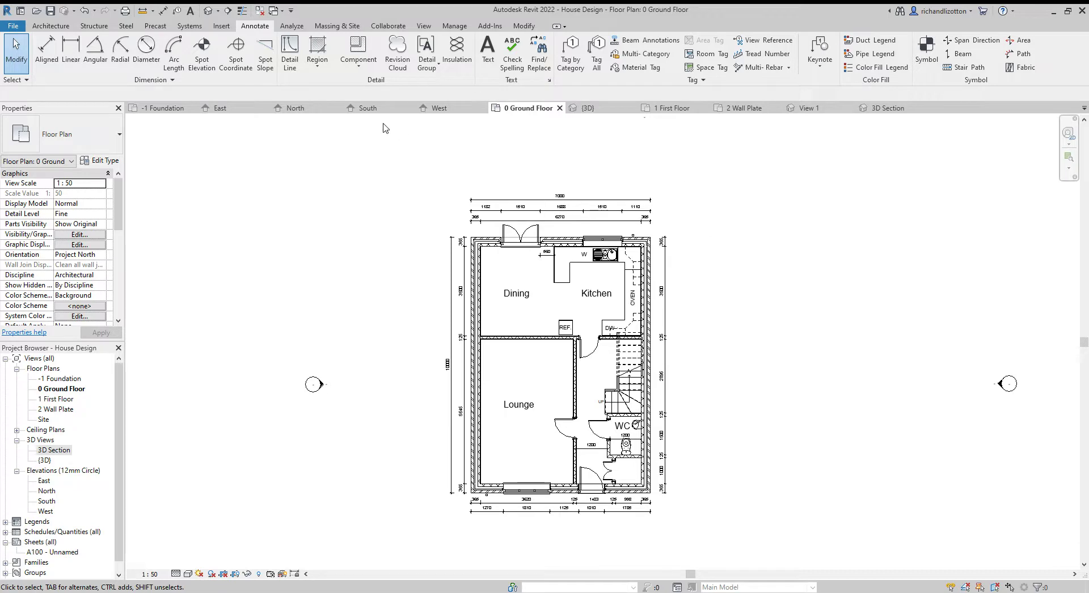
# Switch the ribbon to the View tab to reach the Section tool.
pyautogui.click(423, 27)
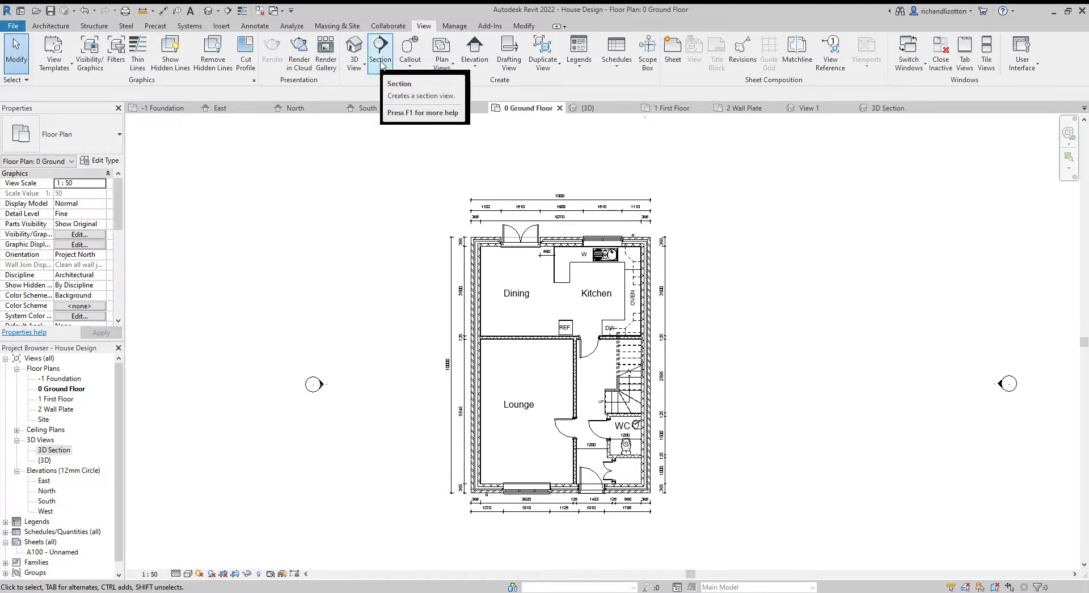
# Draw a horizontal building section through the Lounge and stairs, then flip its direction and back.
pyautogui.click(380, 57)
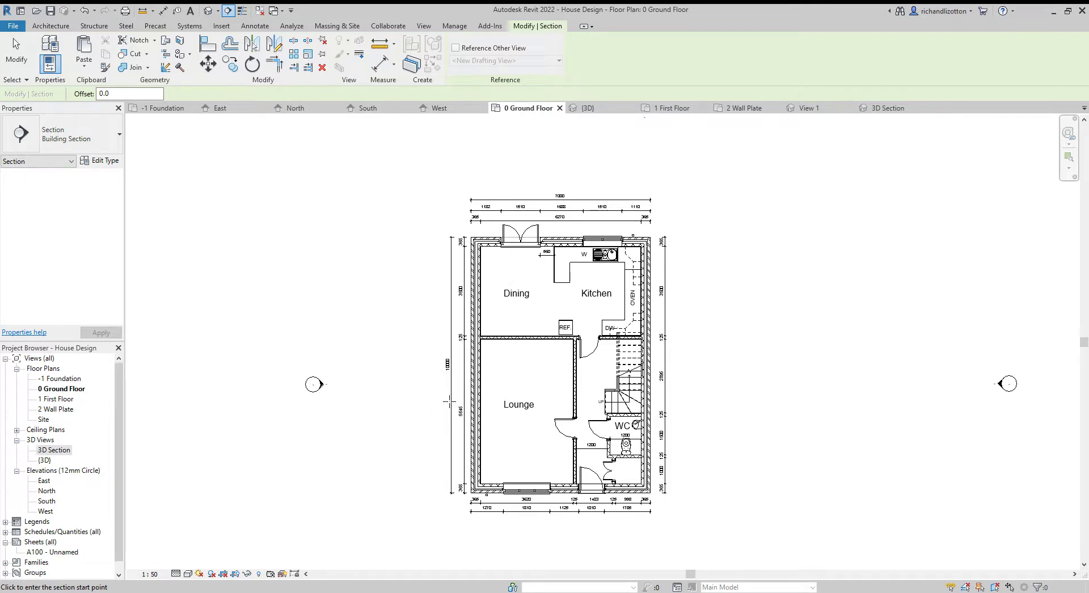
pyautogui.click(438, 401)
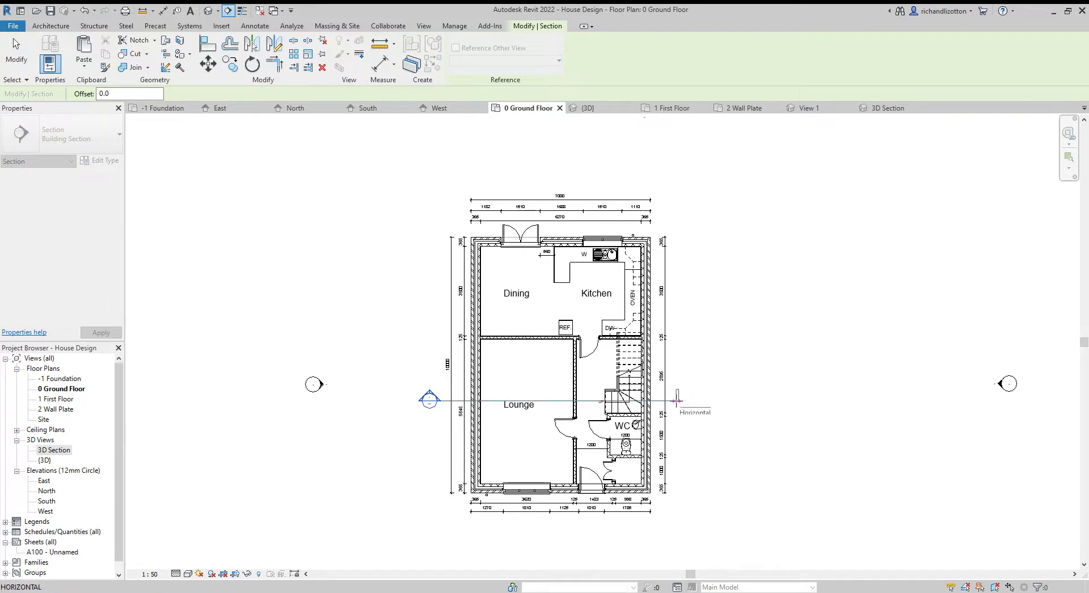
pyautogui.click(675, 401)
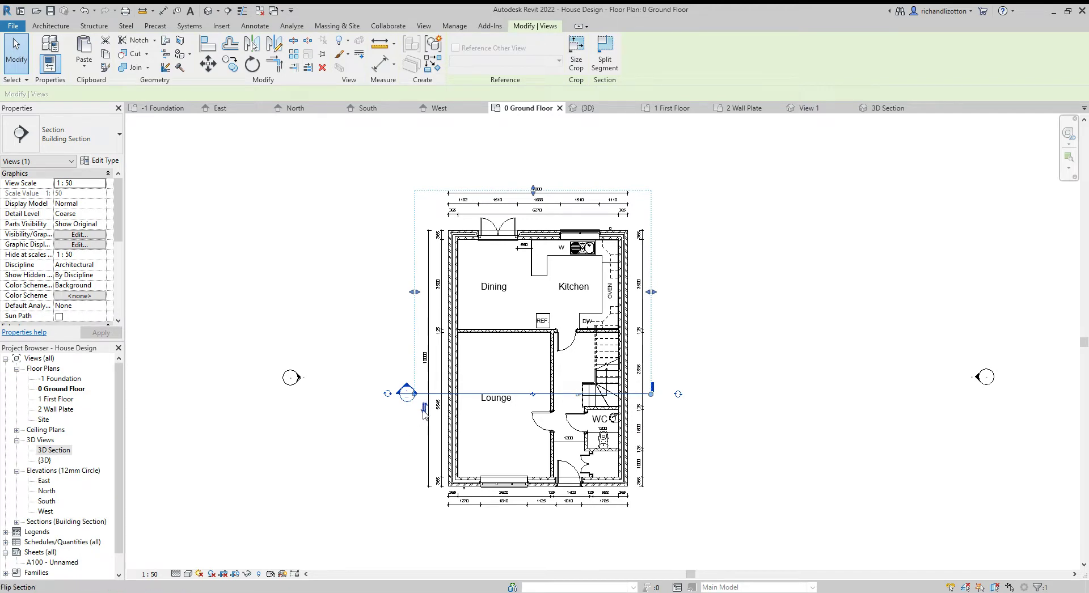
pyautogui.click(423, 409)
pyautogui.click(425, 382)
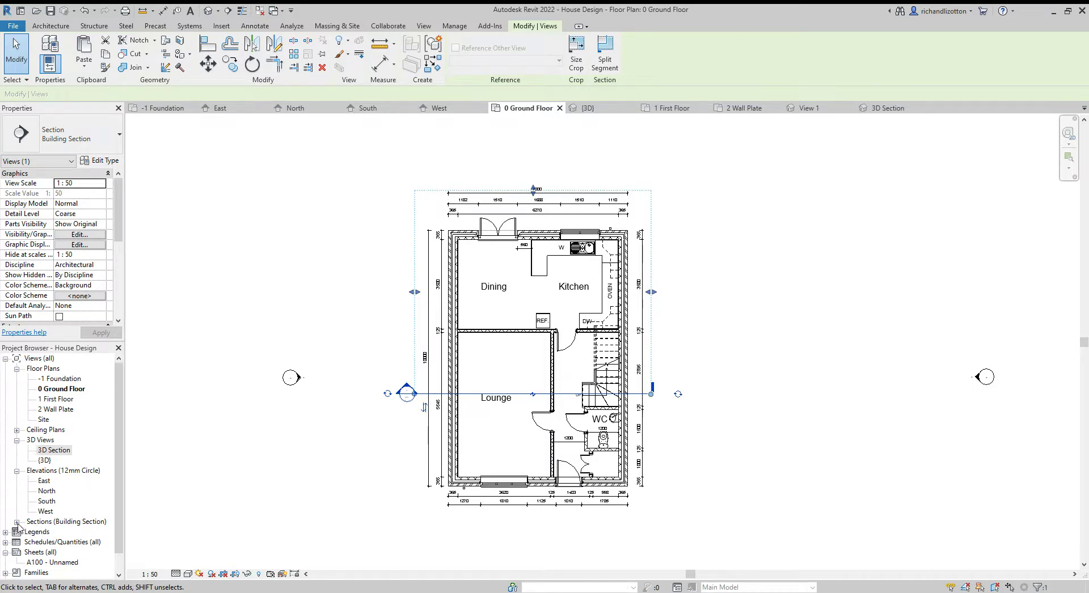
# Open Section 1 from the Building Sections list, pan it into view and pick the 2 Wall Plate level.
pyautogui.click(17, 522)
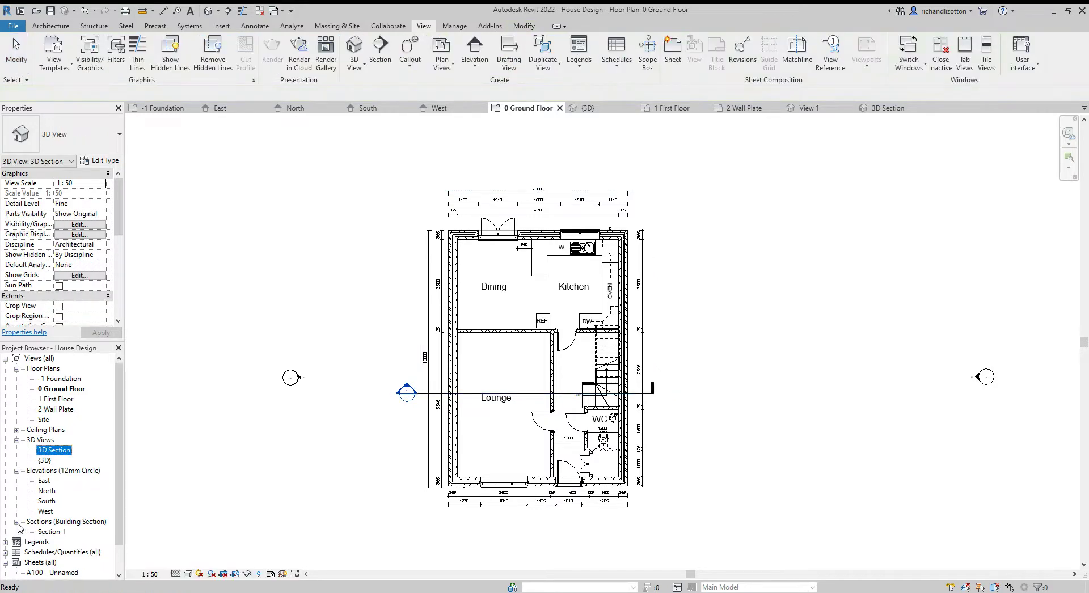
pyautogui.doubleClick(52, 532)
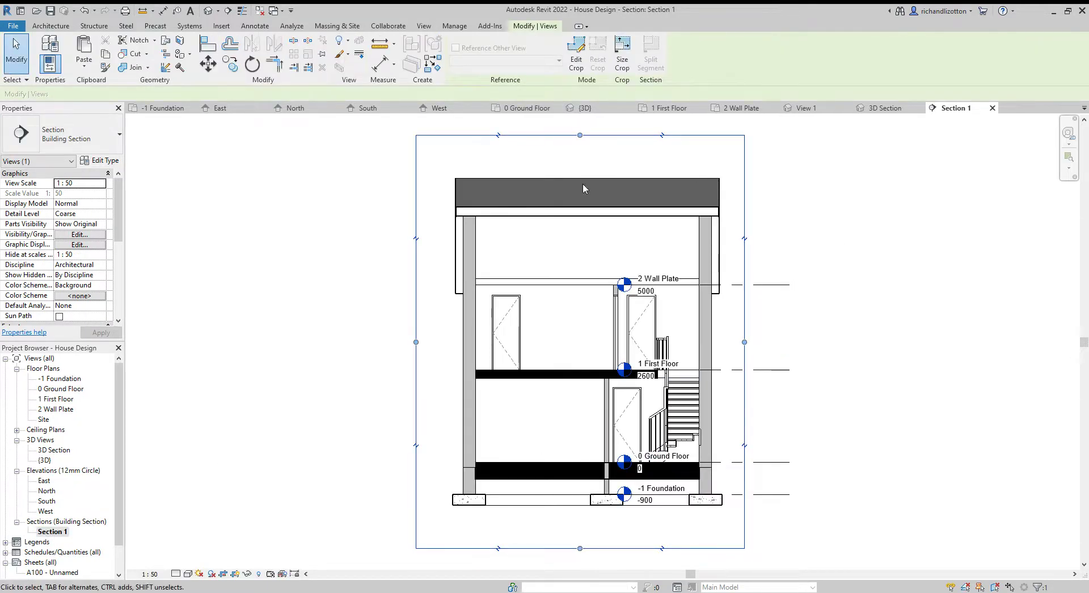
pyautogui.click(835, 414)
pyautogui.moveTo(854, 428); pyautogui.dragTo(830, 428, button='middle')
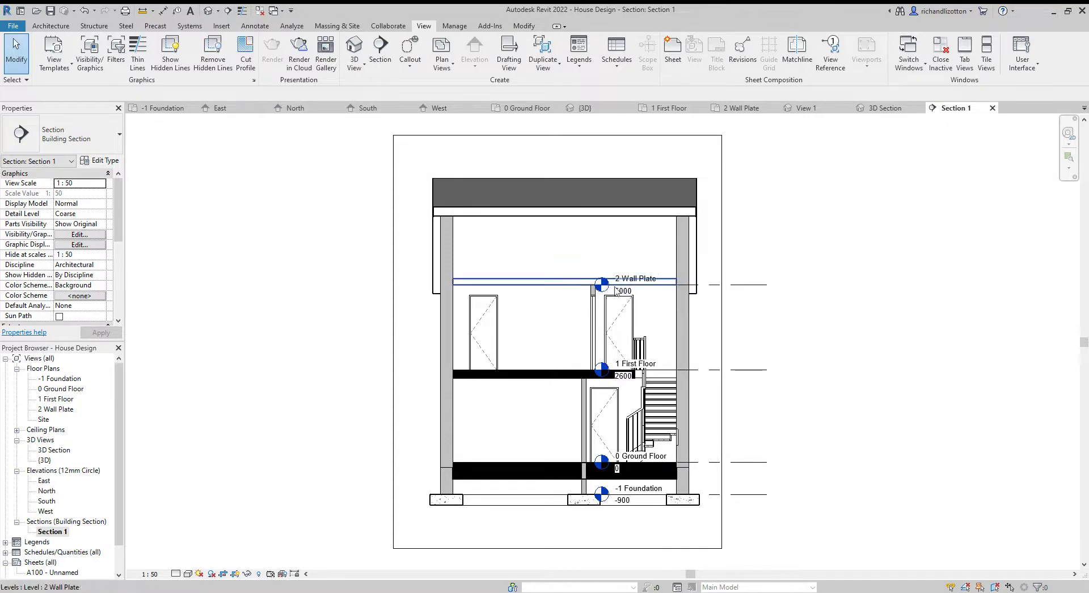
pyautogui.click(718, 290)
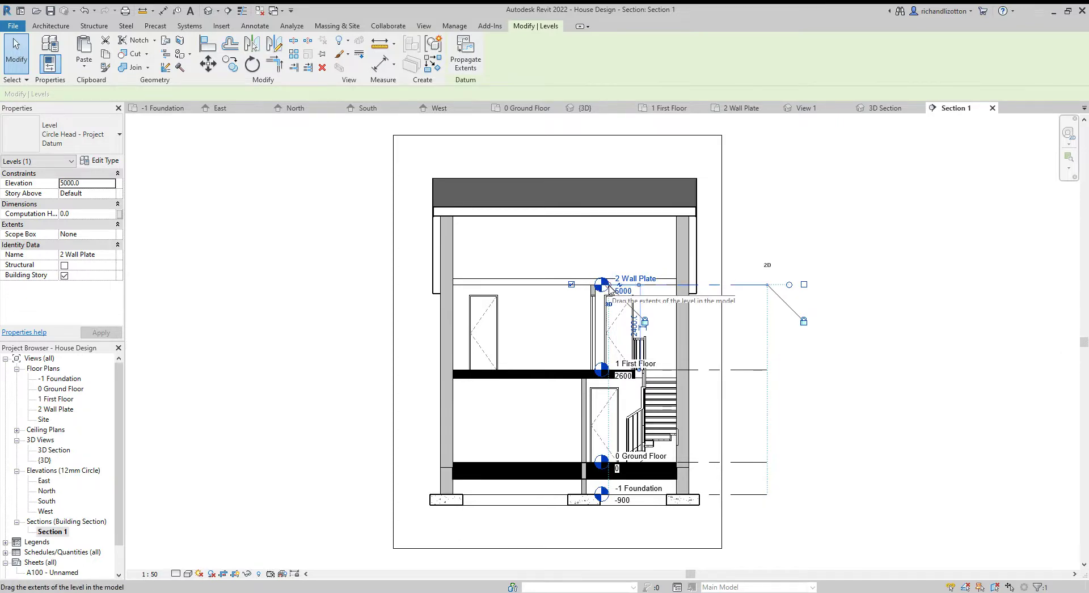
# Drag the 2 Wall Plate level heads left so they sit clear of the building.
pyautogui.moveTo(609, 287); pyautogui.dragTo(370, 291)
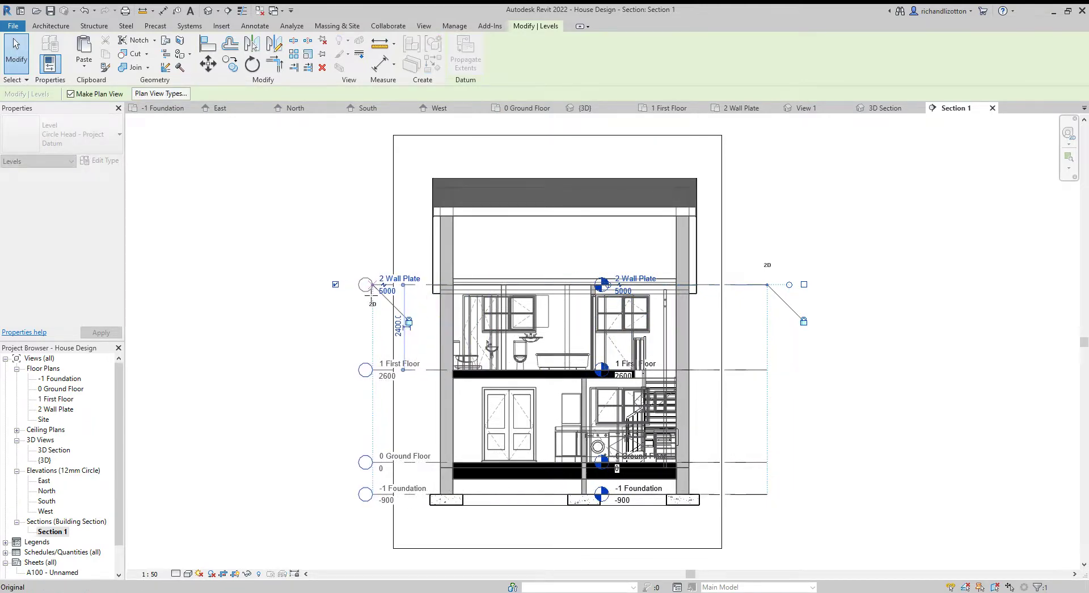
pyautogui.click(269, 369)
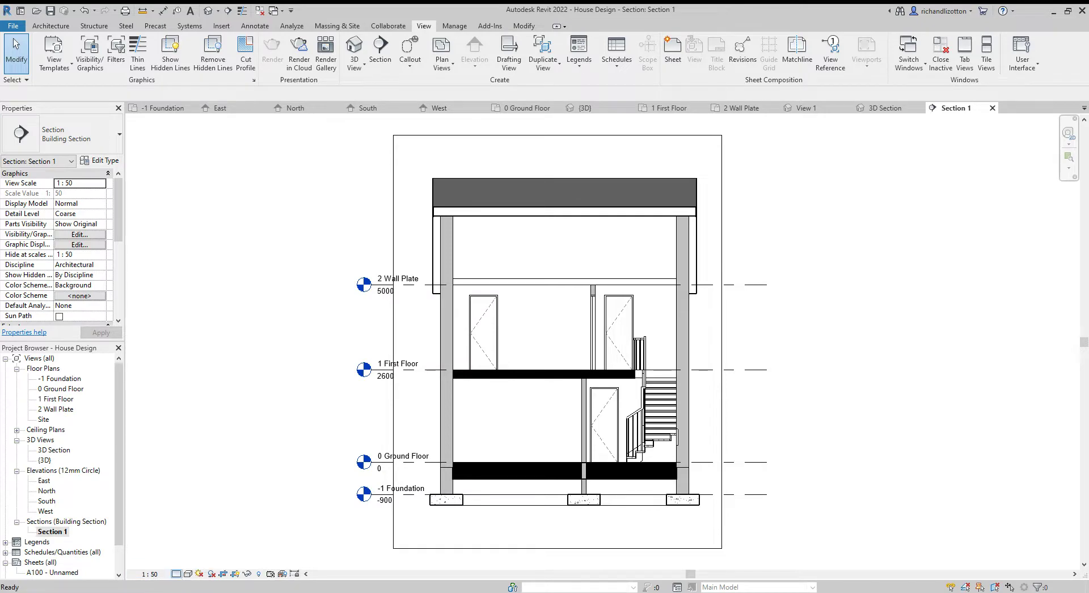
# Change Section 1's detail level from Coarse to Fine so the construction layers show.
pyautogui.click(176, 574)
pyautogui.click(184, 566)
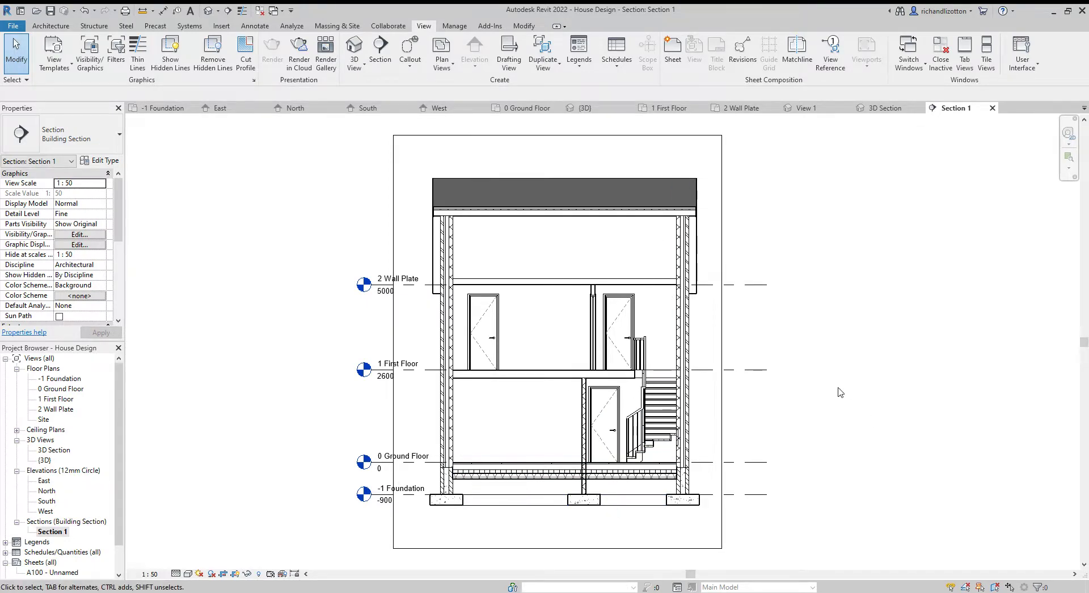
pyautogui.moveTo(840, 422); pyautogui.dragTo(845, 419, button='middle')
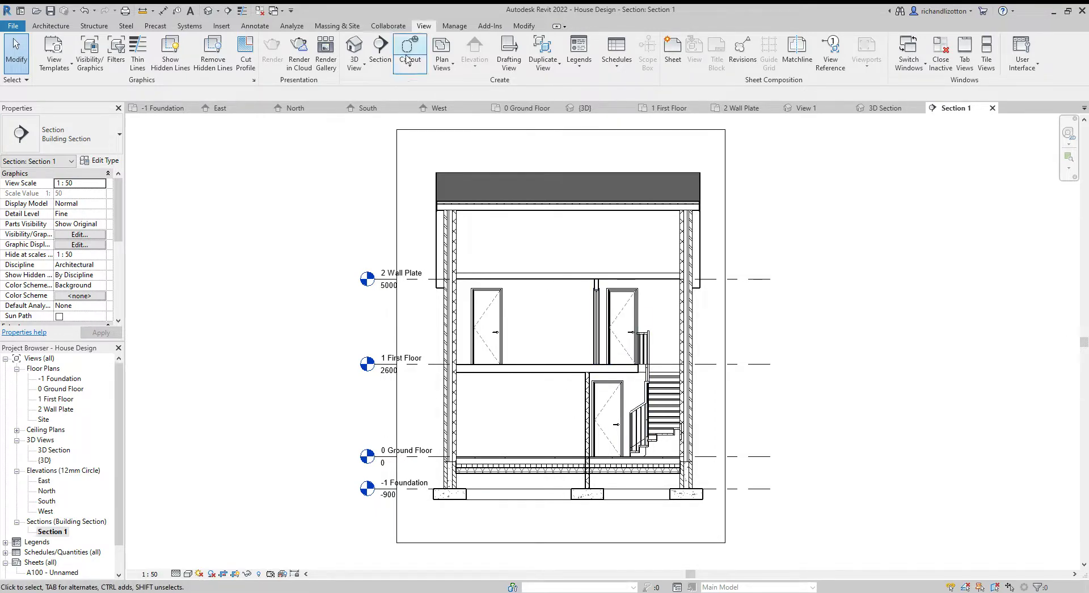
# With the Text tool, write 'Lounge' in the ground-floor room and 'Bedroom 1' upstairs.
pyautogui.click(254, 26)
pyautogui.click(487, 48)
pyautogui.click(495, 419)
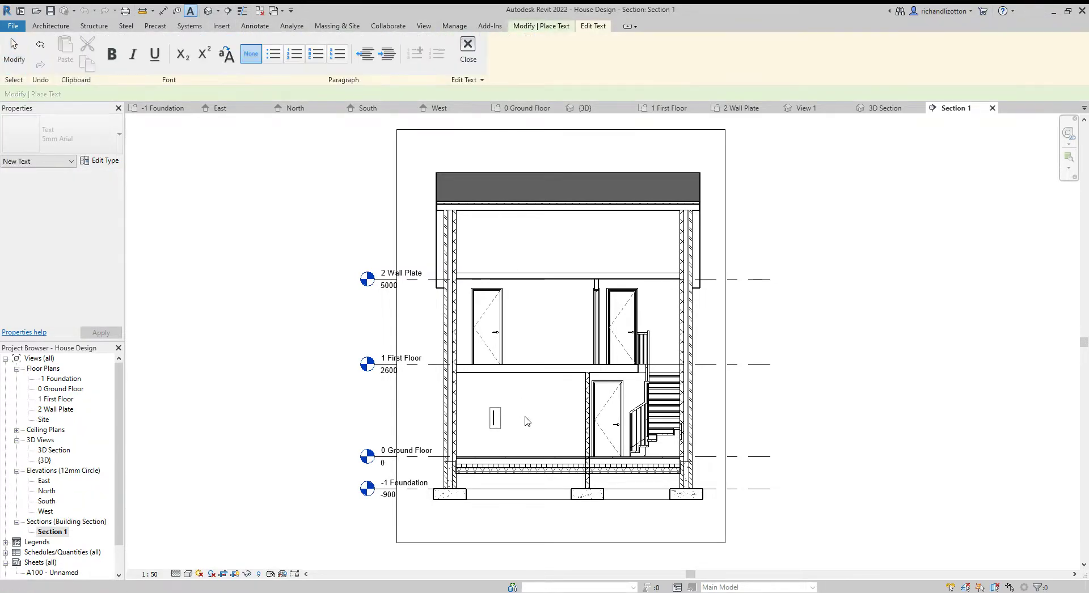
pyautogui.write('Lounge')
pyautogui.click(520, 329)
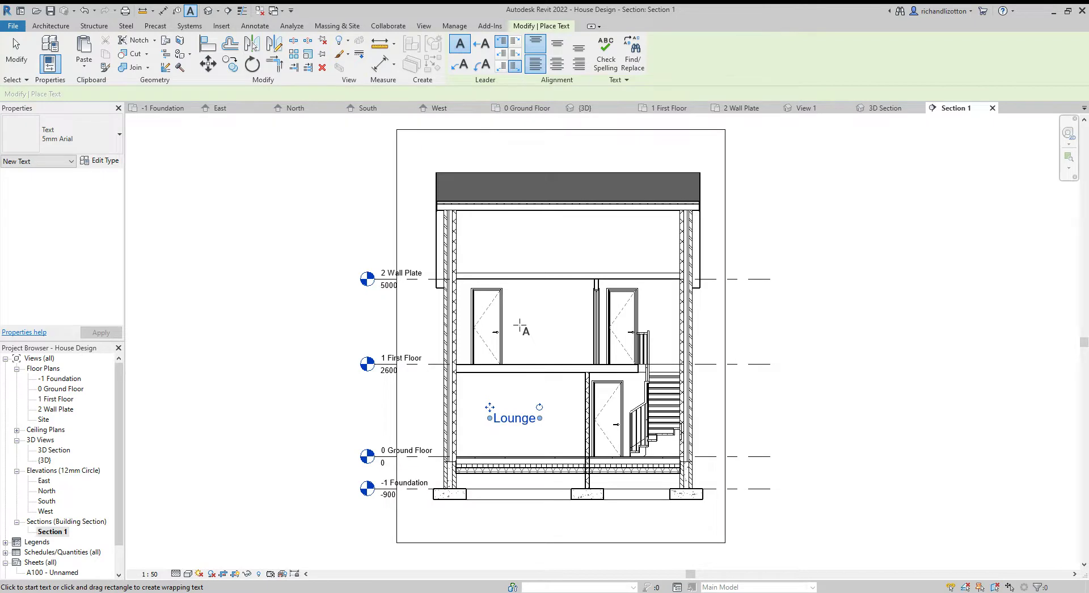
pyautogui.click(519, 325)
pyautogui.write('Bedroom 1')
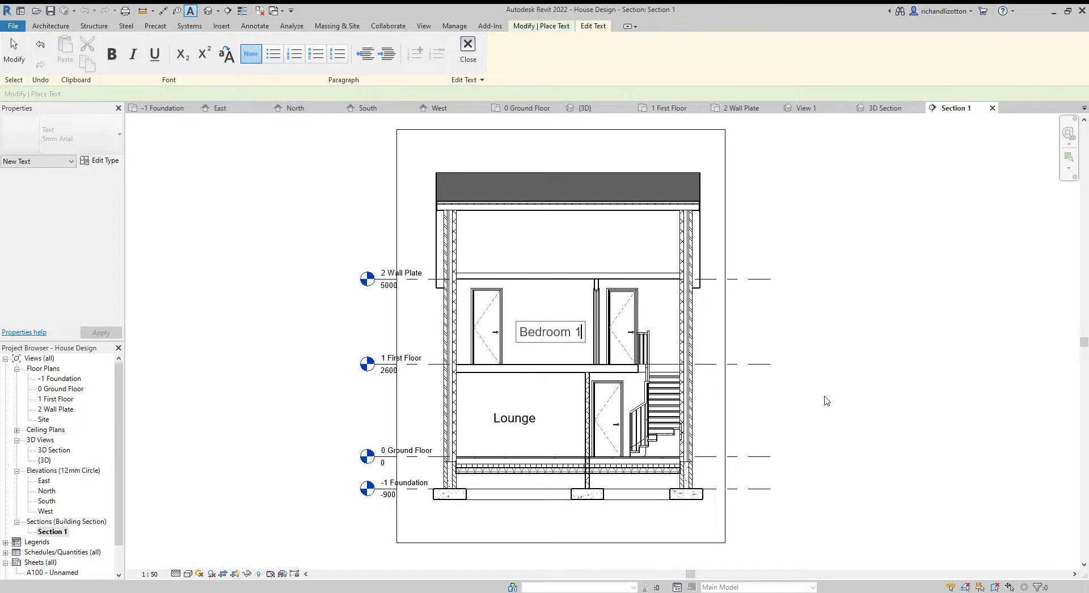
pyautogui.click(827, 401)
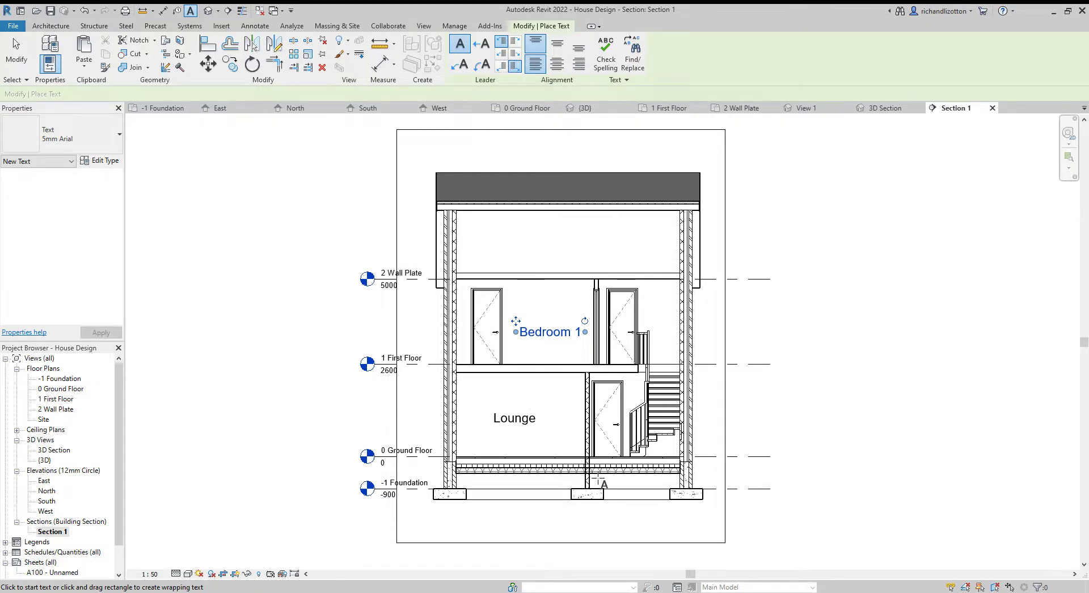
pyautogui.scroll(2, 599, 483)
pyautogui.scroll(-2, 594, 498)
pyautogui.moveTo(563, 412); pyautogui.dragTo(554, 418, button='middle')
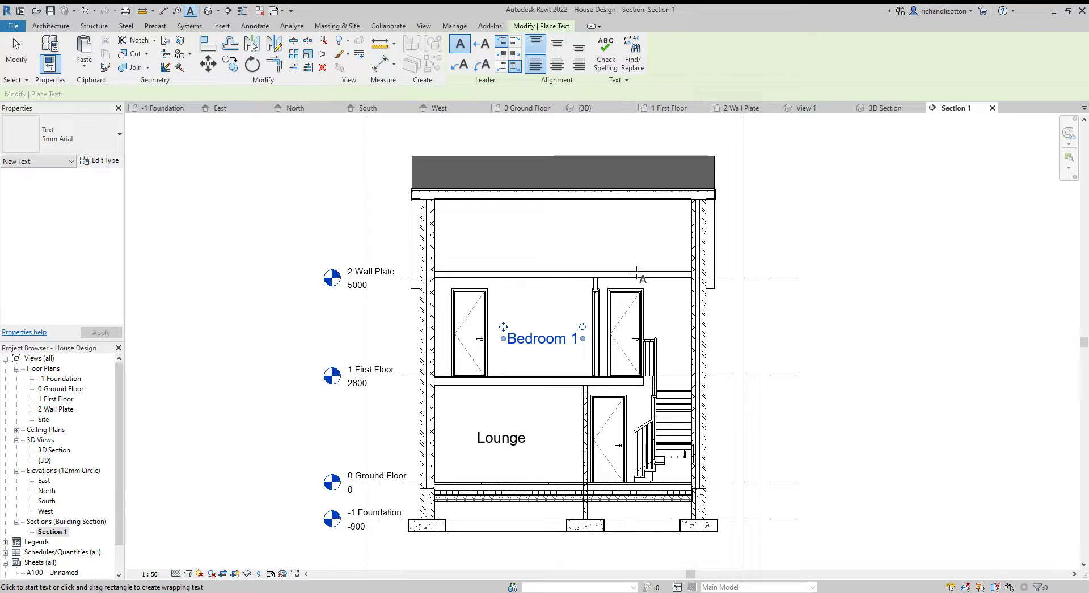
pyautogui.press('Escape')
pyautogui.press('Escape')
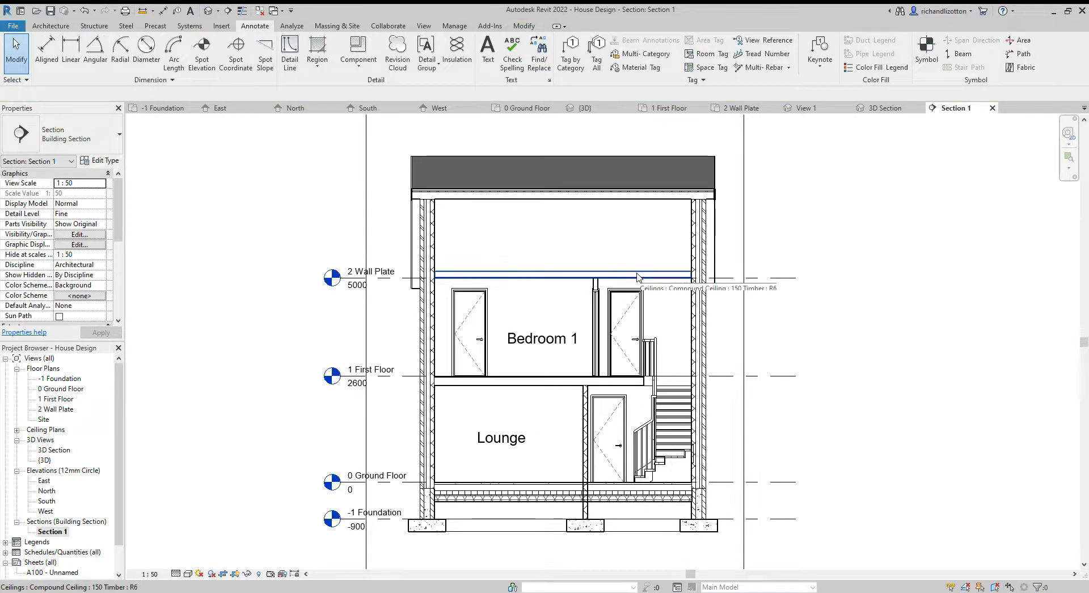
# Select the upper ceiling and open the Compound Ceiling 150 Timber type's structure for editing.
pyautogui.click(638, 276)
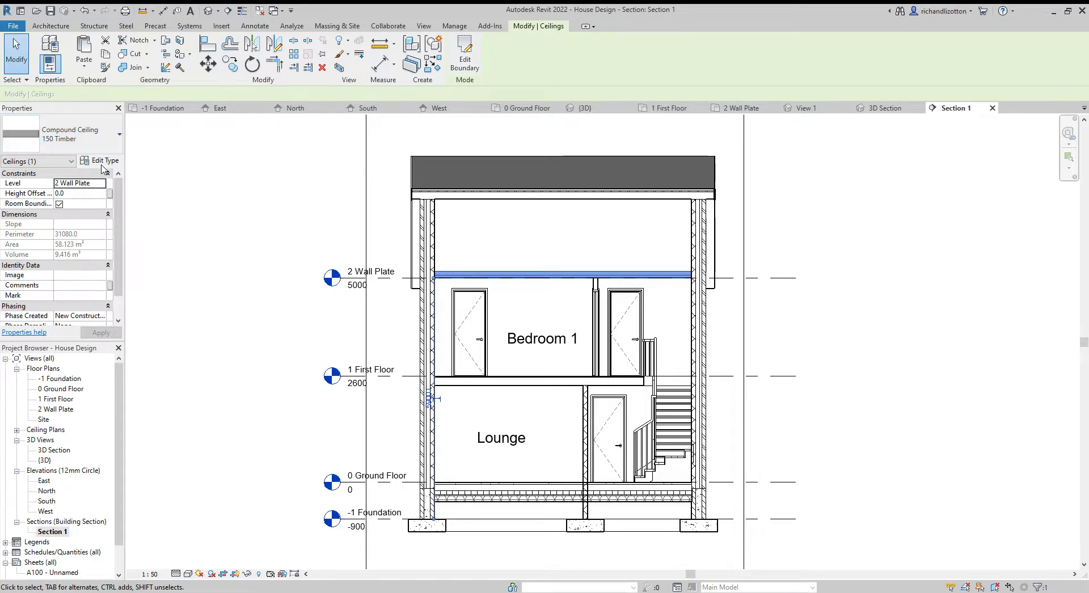
pyautogui.click(100, 164)
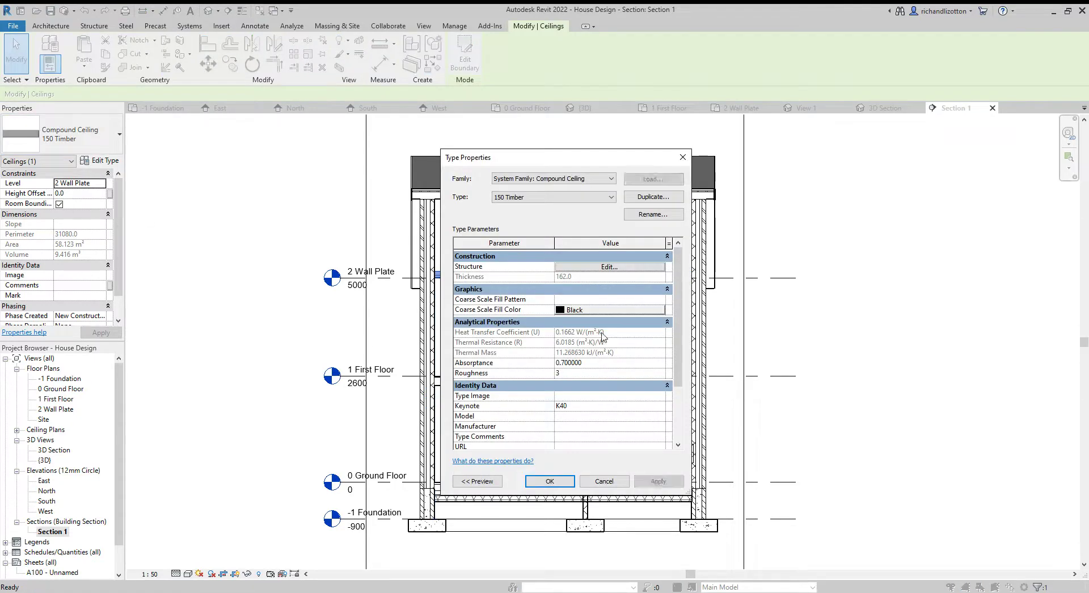
pyautogui.click(620, 267)
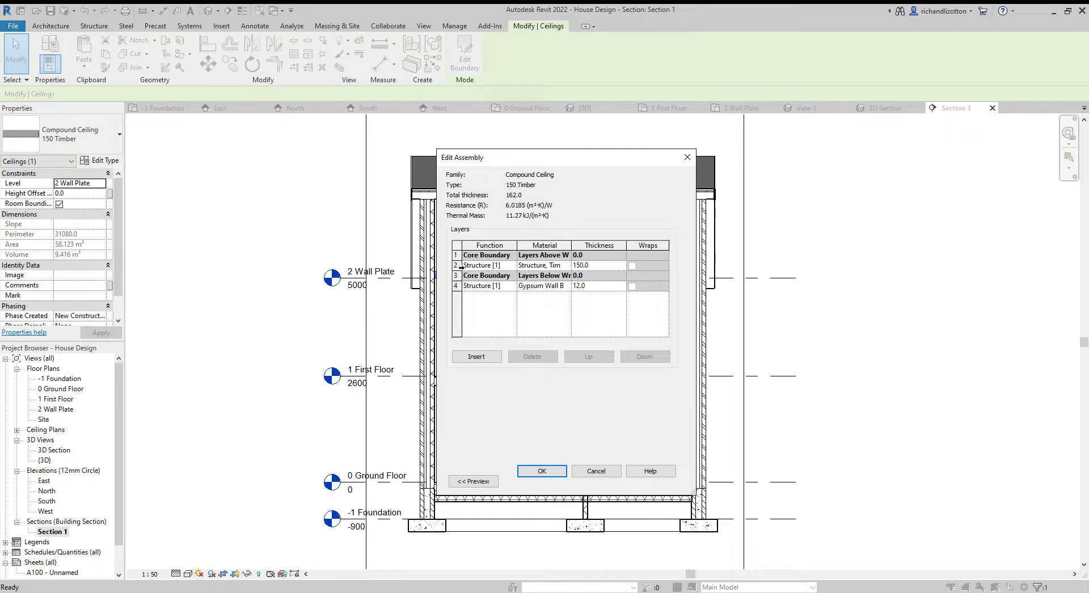
# Insert a new layer above the 150 timber layer and open its material picker.
pyautogui.click(457, 266)
pyautogui.click(476, 356)
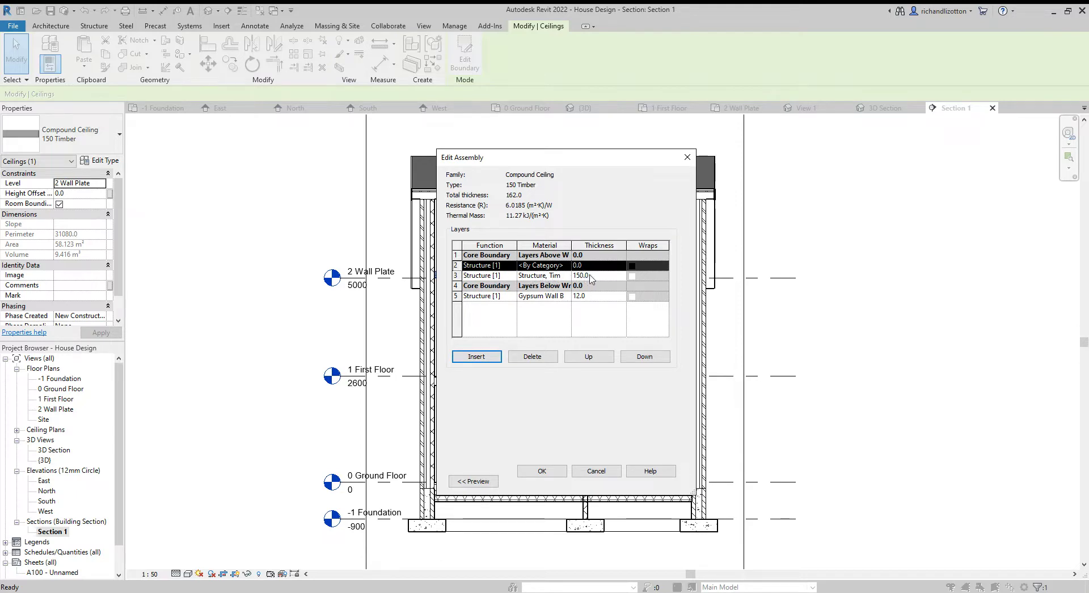
pyautogui.click(566, 265)
pyautogui.click(567, 266)
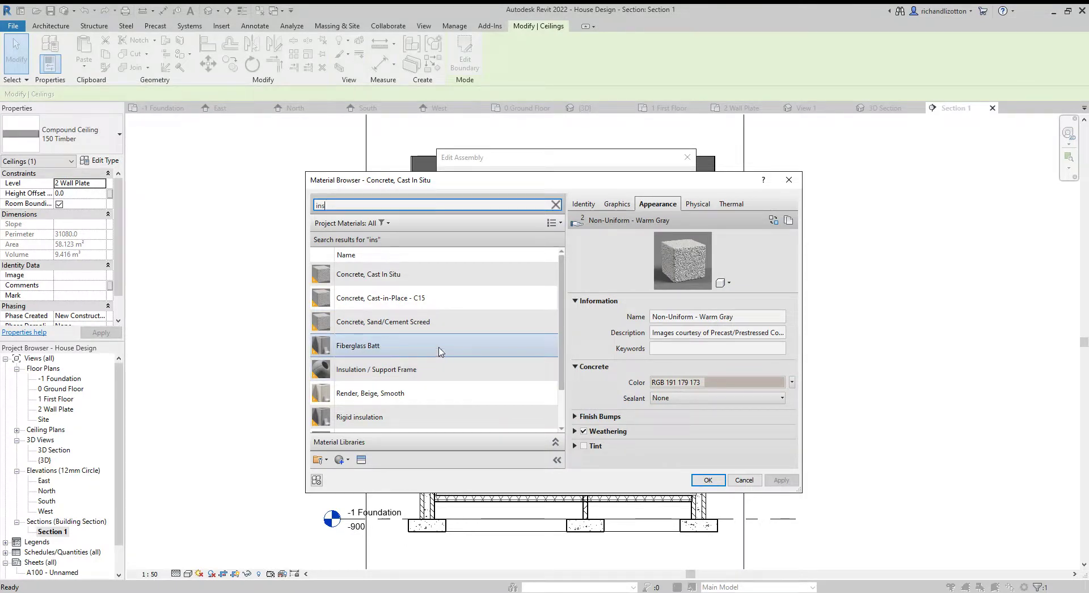
# Pick Fiberglass Batt from the Material Browser results for the new layer.
pyautogui.scroll(-2, 441, 353)
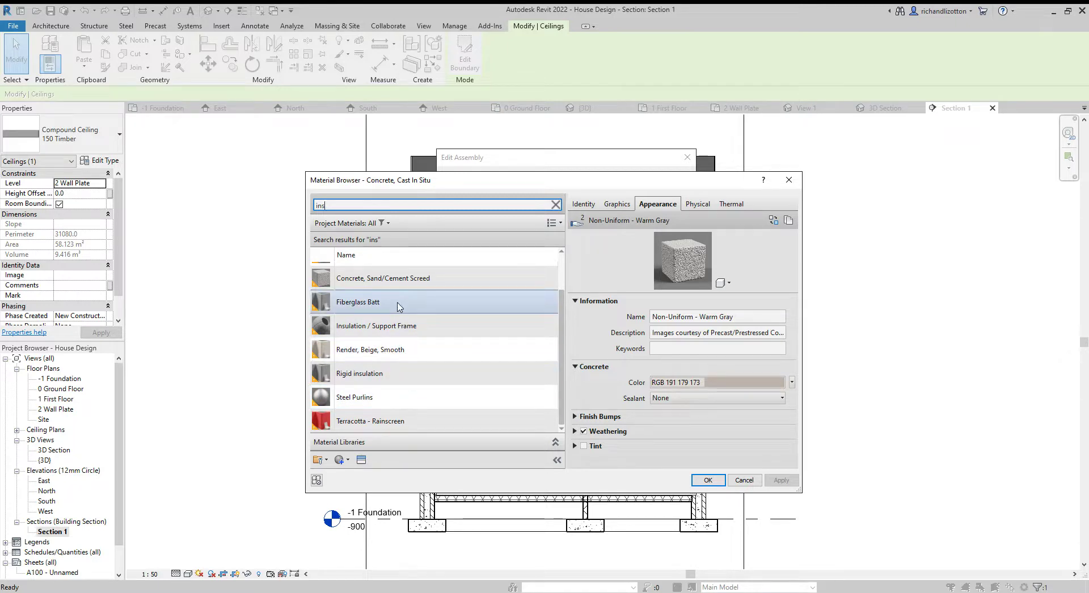
pyautogui.click(398, 303)
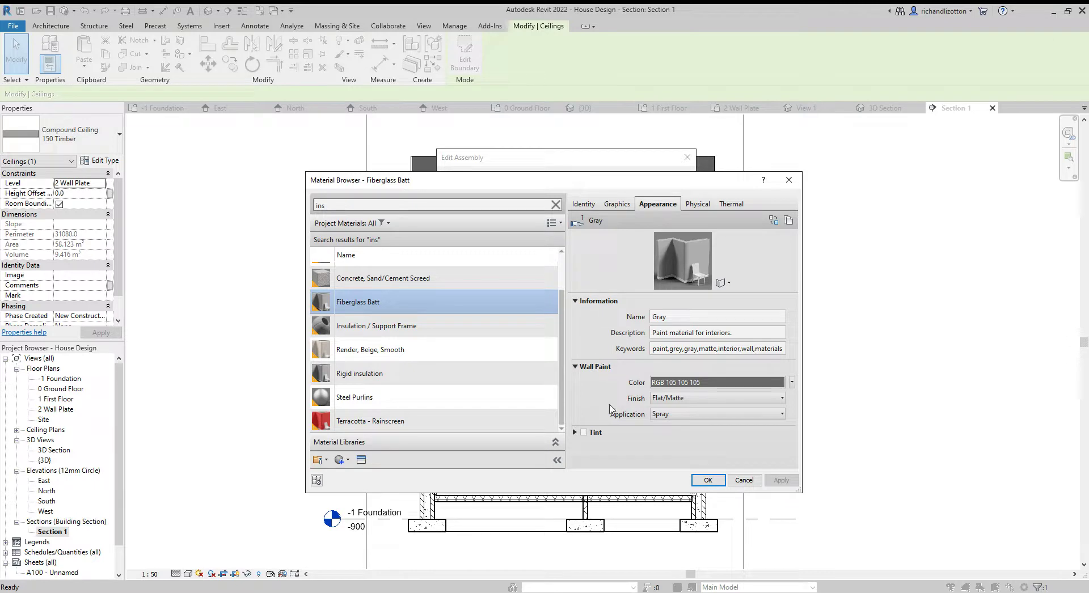
pyautogui.scroll(1, 468, 344)
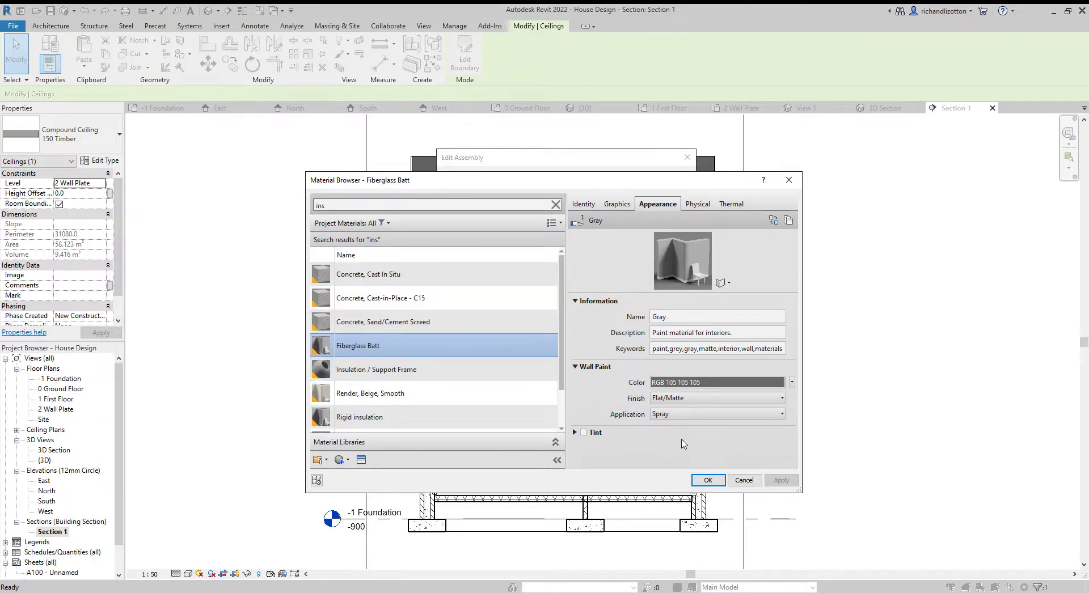
pyautogui.click(708, 481)
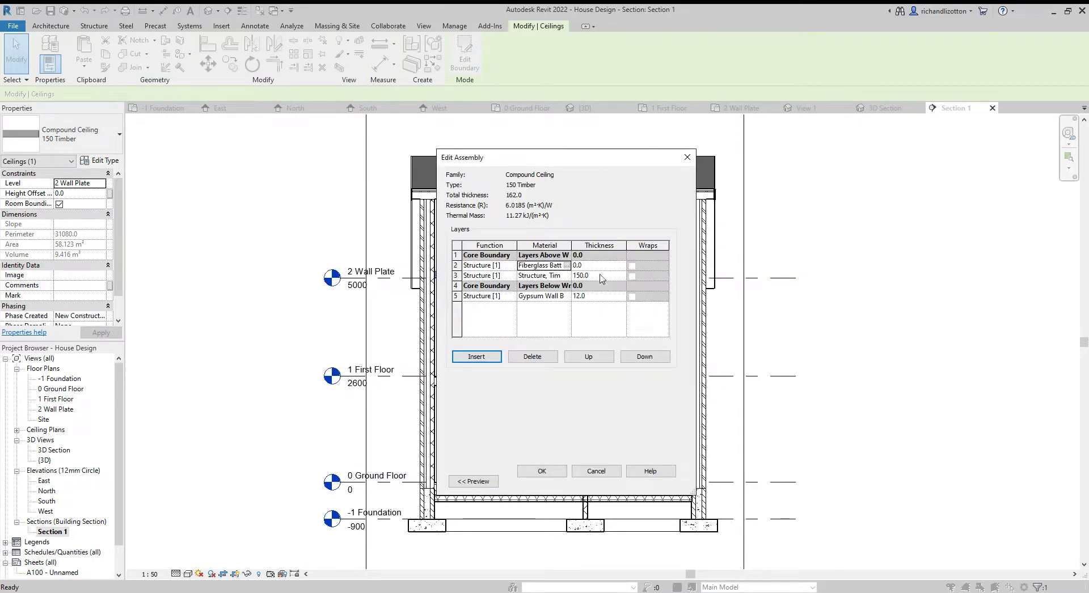
# Set the Fiberglass Batt layer thickness to 15 and confirm both ceiling type dialogs.
pyautogui.click(585, 267)
pyautogui.moveTo(586, 266); pyautogui.dragTo(573, 266)
pyautogui.write('150')
pyautogui.click(542, 471)
pyautogui.click(550, 481)
pyautogui.click(858, 312)
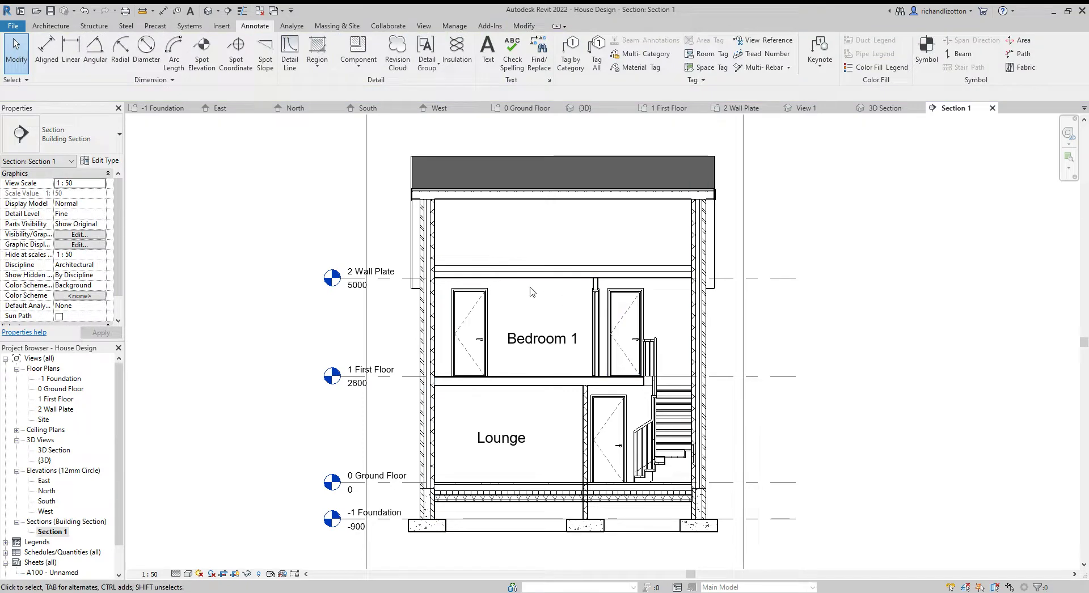